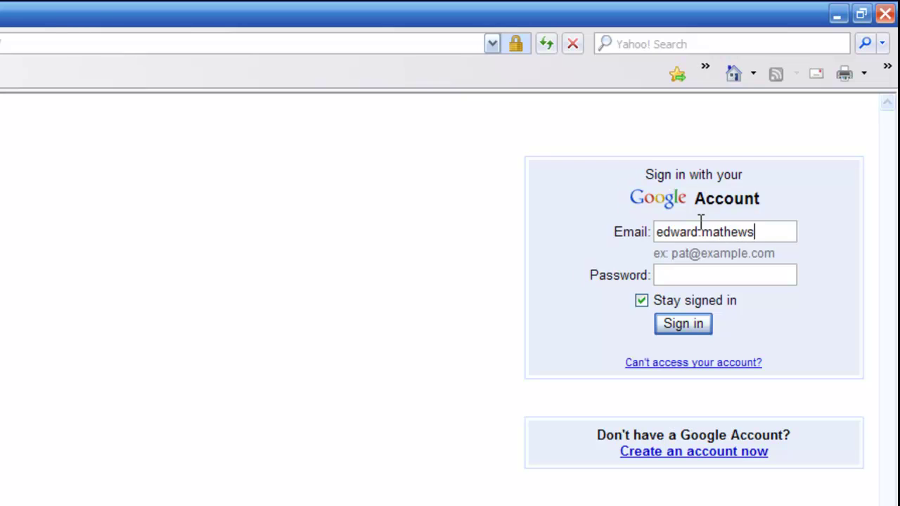
- Sign in to Google with the account e-mail and password, letting the browser remember the password
{"action": "type", "text": "@kerrvi"}
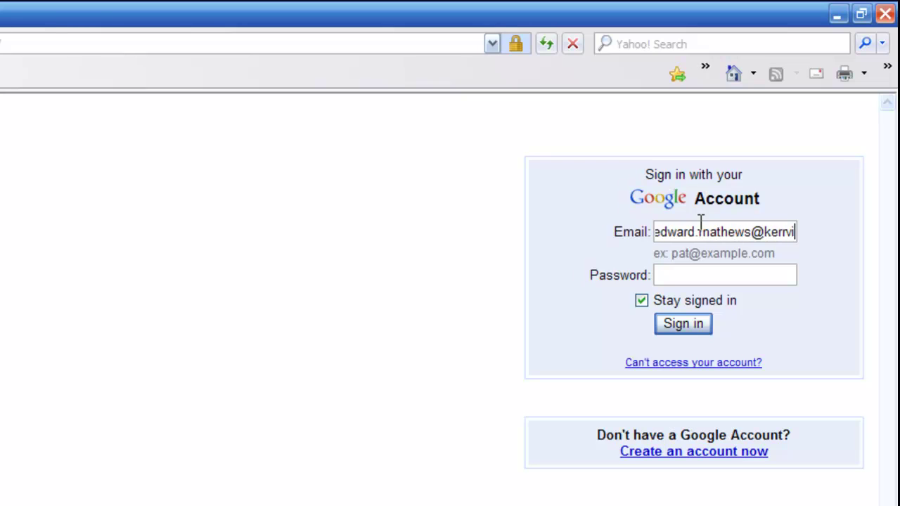
{"action": "type", "text": "lleisd.net"}
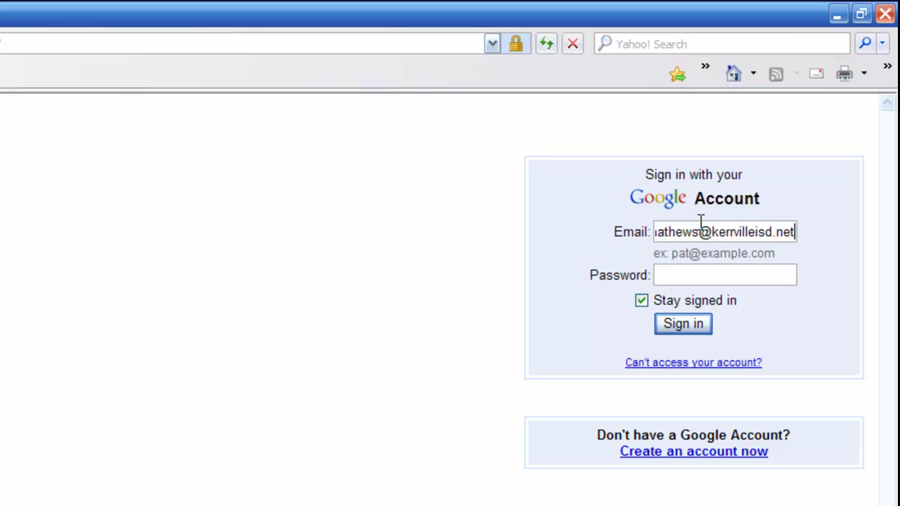
{"action": "key", "text": "Tab"}
{"action": "type", "text": "••••••••"}
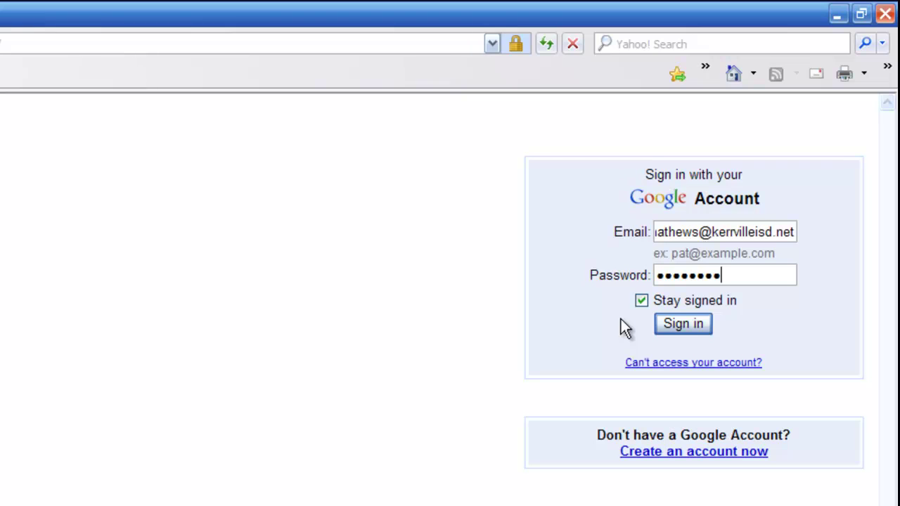
{"action": "left_click", "coordinate": [641, 301]}
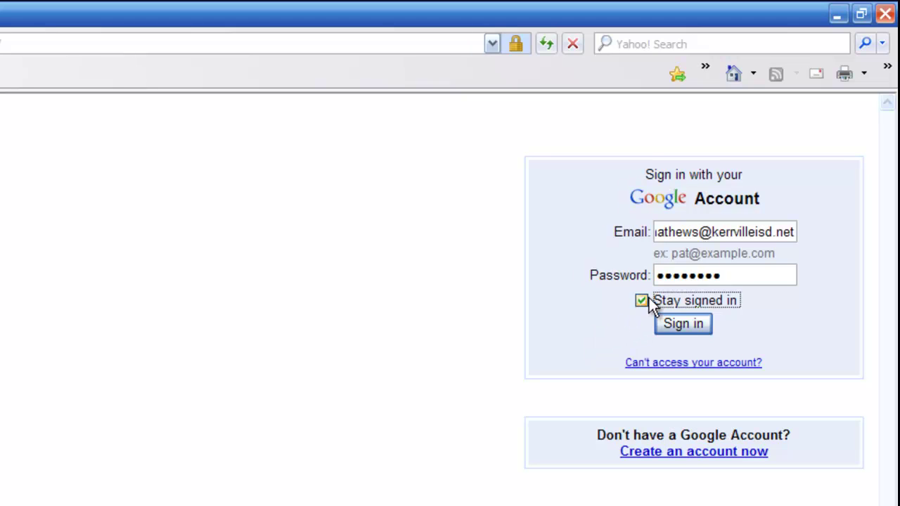
{"action": "left_click", "coordinate": [683, 324]}
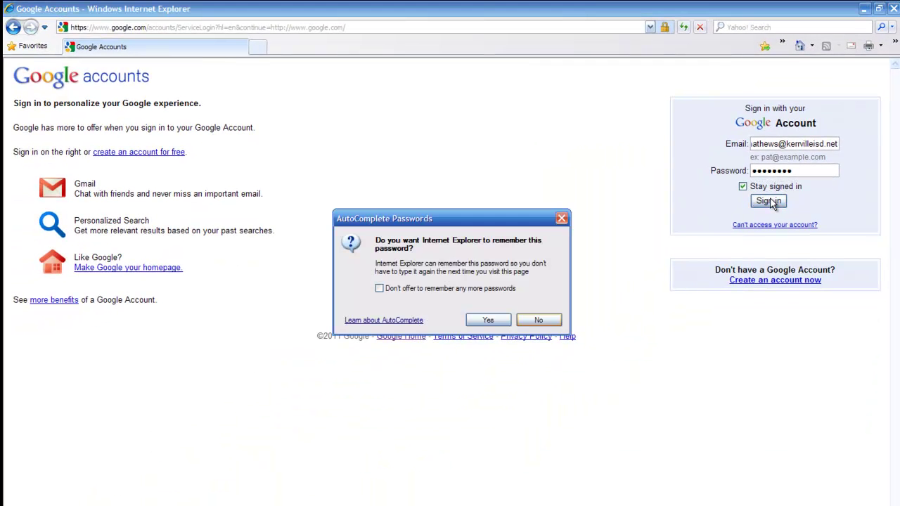
{"action": "left_click", "coordinate": [484, 322]}
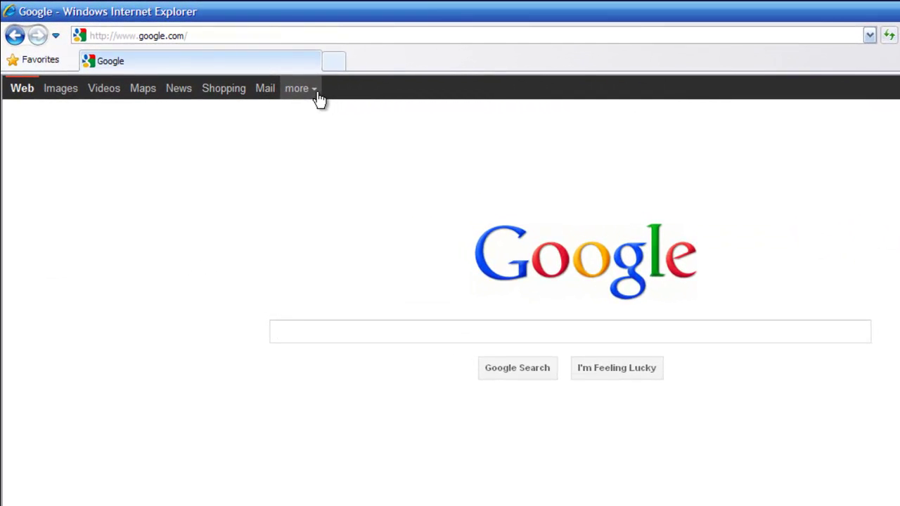
- Go to Google Sites through the 'more' menu on the Google home page
{"action": "left_click", "coordinate": [318, 93]}
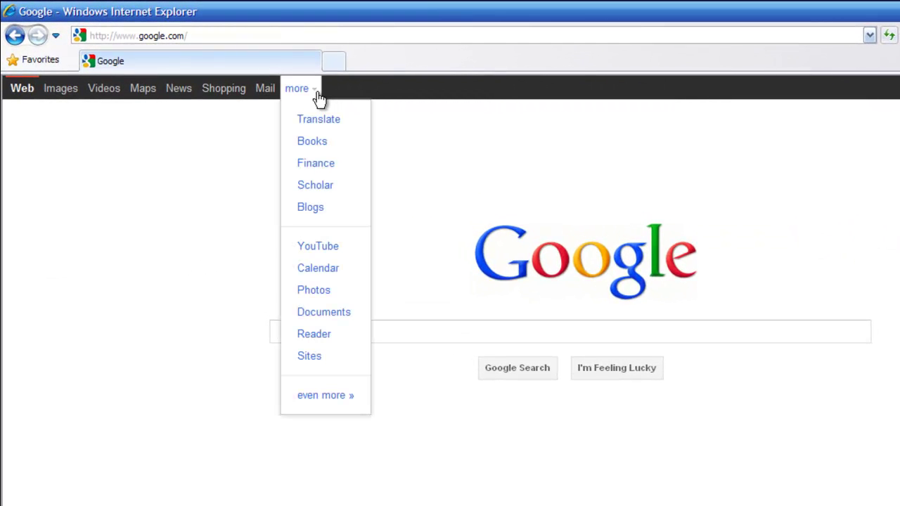
{"action": "left_click", "coordinate": [317, 360]}
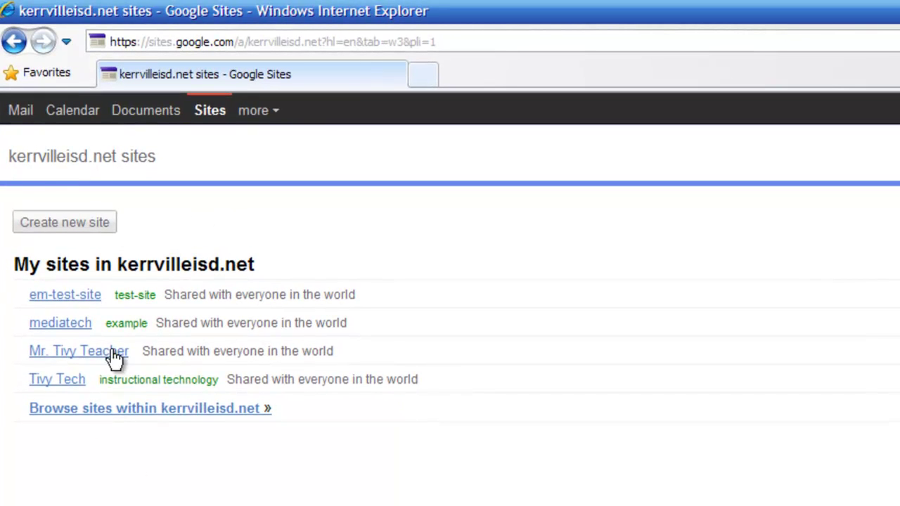
- Start a new site named em-test-site and open the full template gallery
{"action": "left_click", "coordinate": [99, 237]}
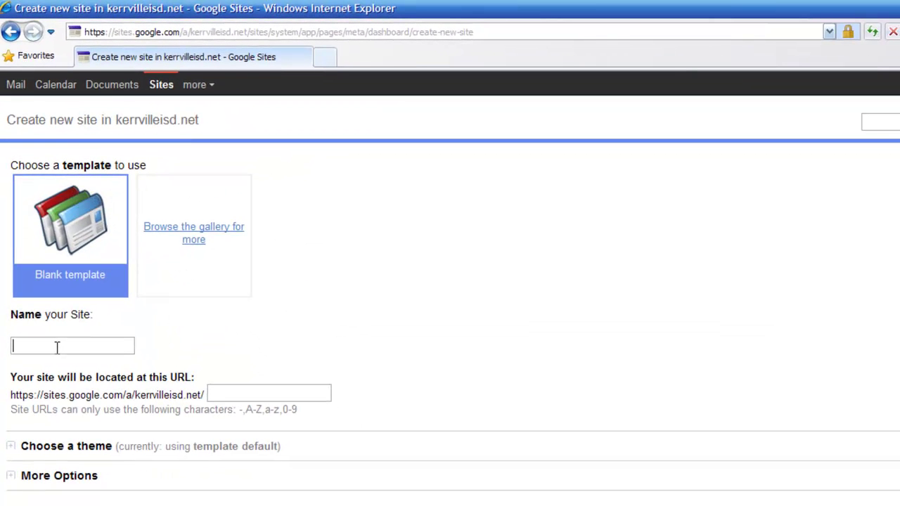
{"action": "type", "text": "em-test-site"}
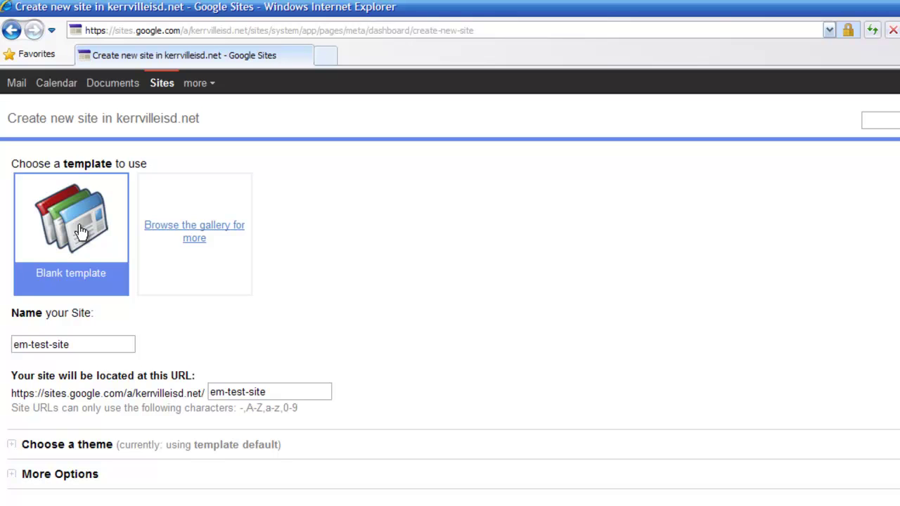
{"action": "left_click", "coordinate": [206, 231]}
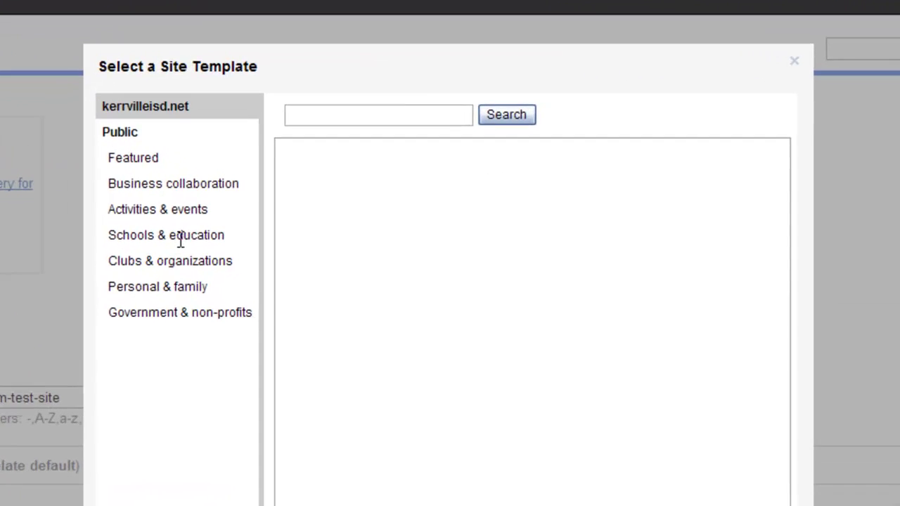
- Choose the Classroom site template from the Schools & education category
{"action": "left_click", "coordinate": [216, 228]}
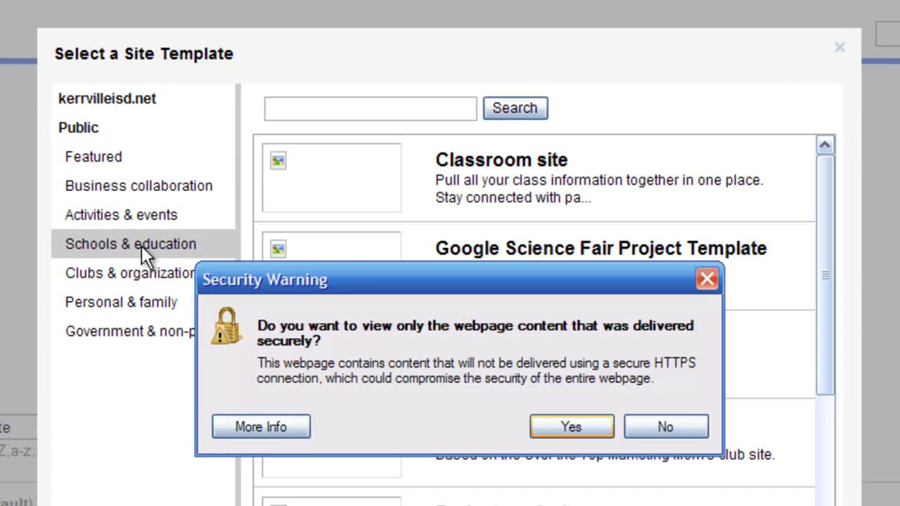
{"action": "left_click", "coordinate": [554, 428]}
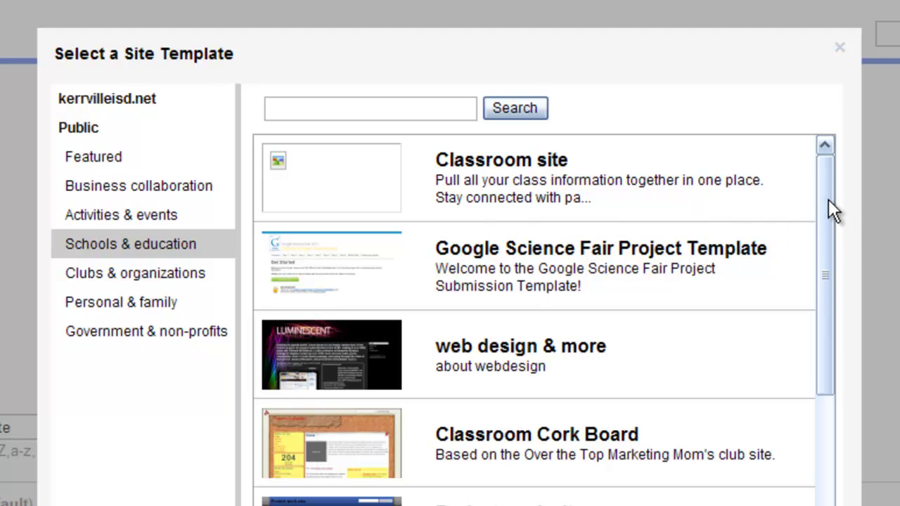
{"action": "left_click_drag", "start_coordinate": [829, 199], "coordinate": [708, 156]}
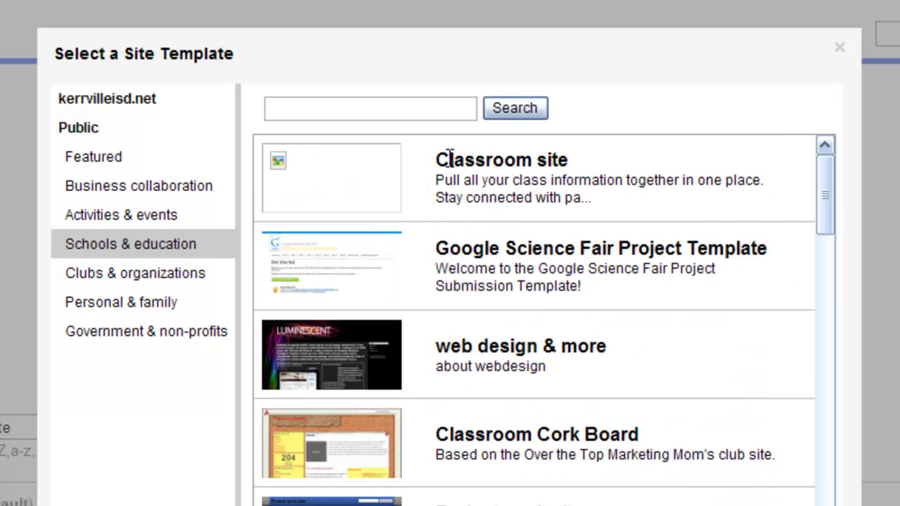
{"action": "left_click", "coordinate": [478, 156]}
{"action": "left_click", "coordinate": [481, 377]}
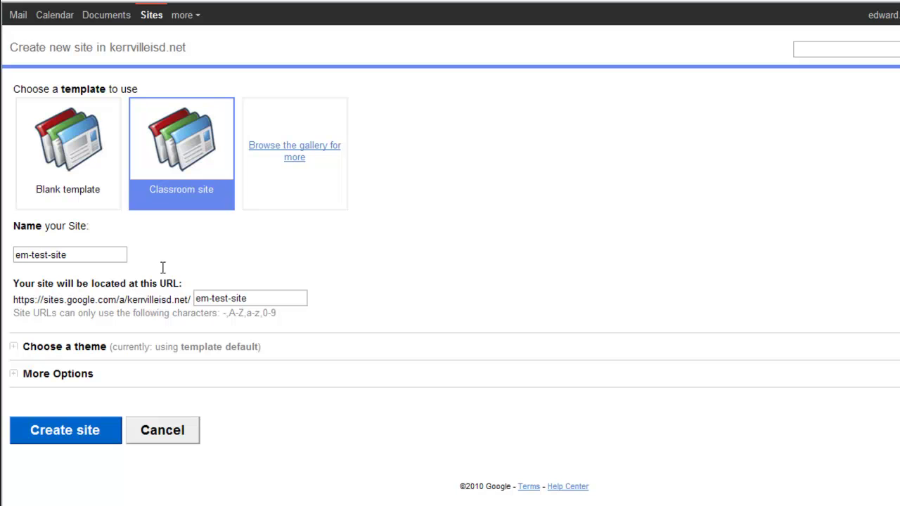
- Expand the site theme list and the More Options section of the new-site form
{"action": "left_click", "coordinate": [14, 346]}
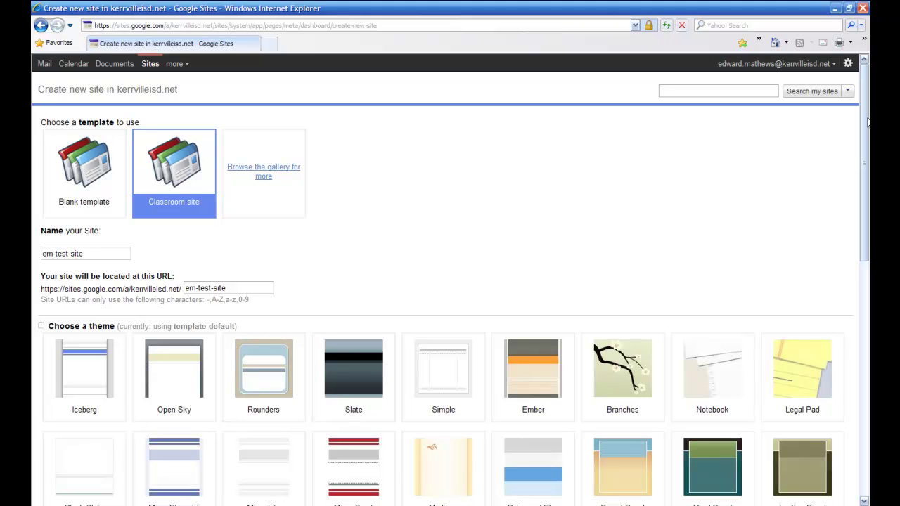
{"action": "left_click_drag", "start_coordinate": [870, 122], "coordinate": [869, 317]}
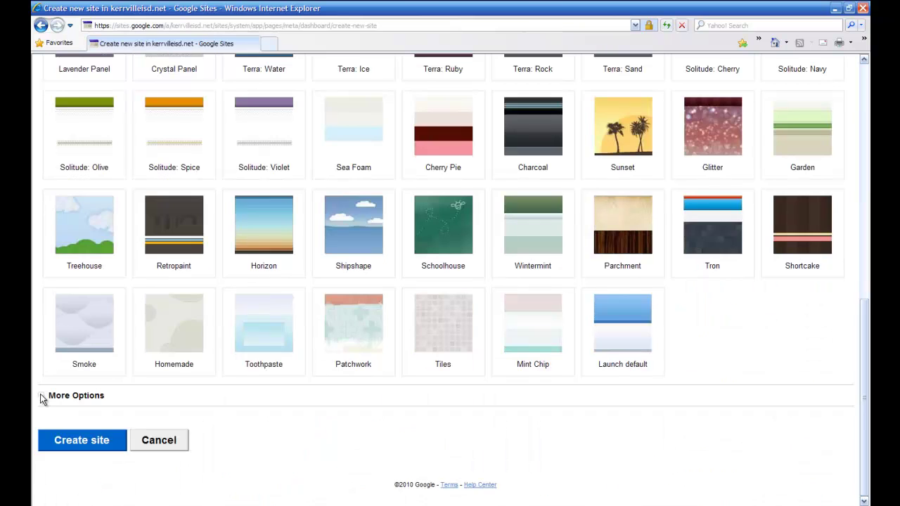
{"action": "left_click", "coordinate": [40, 395]}
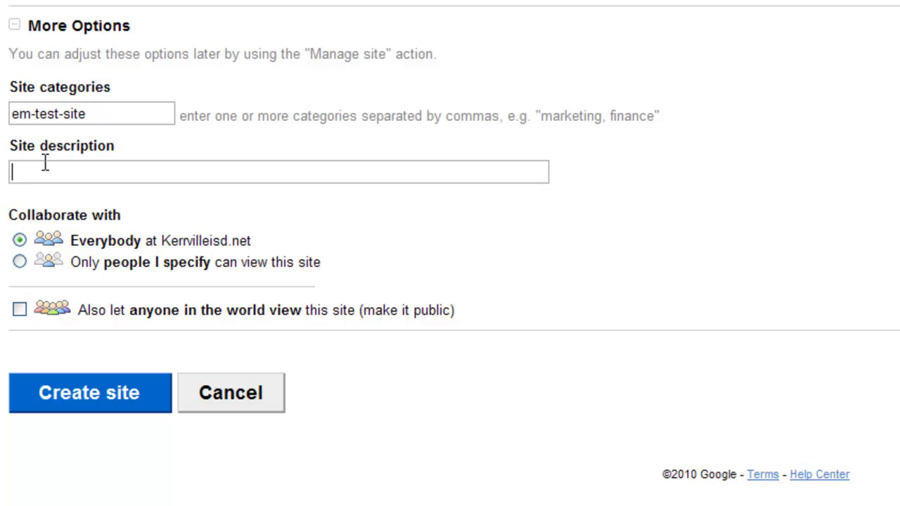
- Set the site description to testsite and allow anyone in the world to view the site
{"action": "type", "text": "kerrvilleisd, eco"}
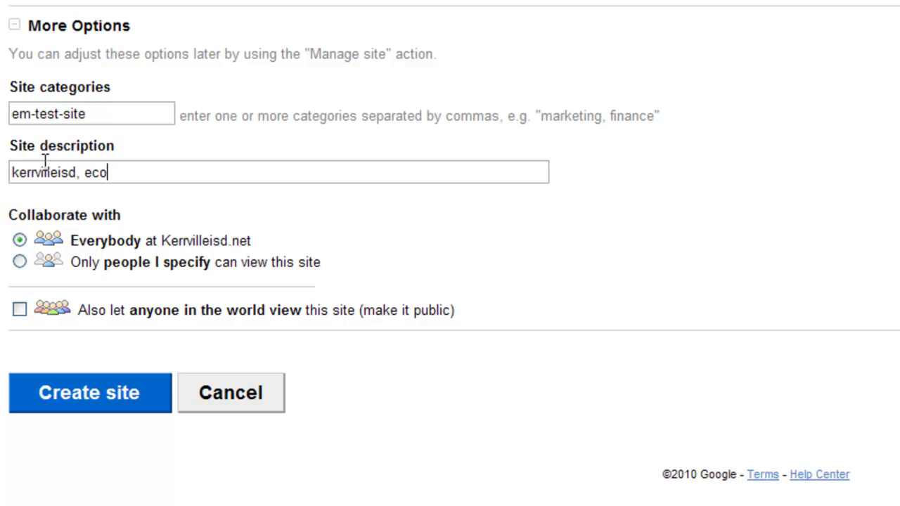
{"action": "type", "text": "nomics"}
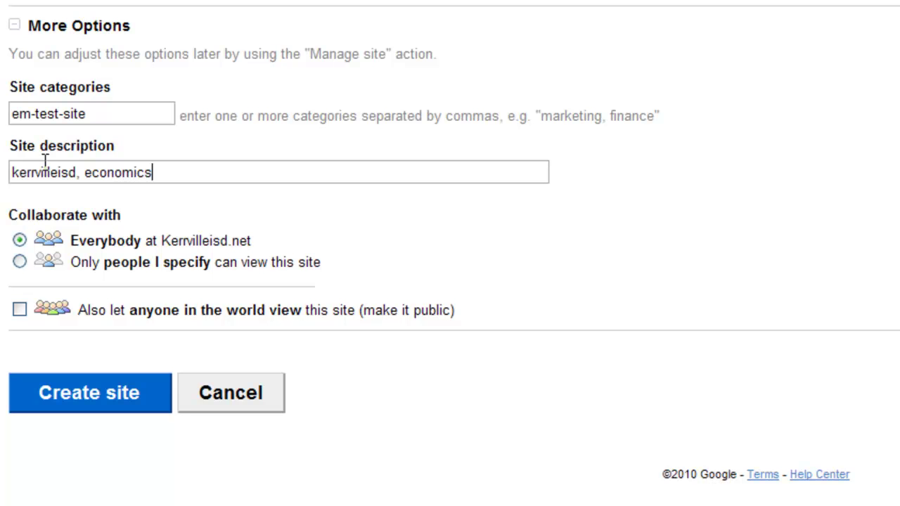
{"action": "key", "text": "BackSpace"}
{"action": "key", "text": "BackSpace"}
{"action": "key", "text": "BackSpace"}
{"action": "key", "text": "BackSpace"}
{"action": "key", "text": "BackSpace"}
{"action": "key", "text": "BackSpace"}
{"action": "key", "text": "BackSpace"}
{"action": "key", "text": "BackSpace"}
{"action": "key", "text": "BackSpace"}
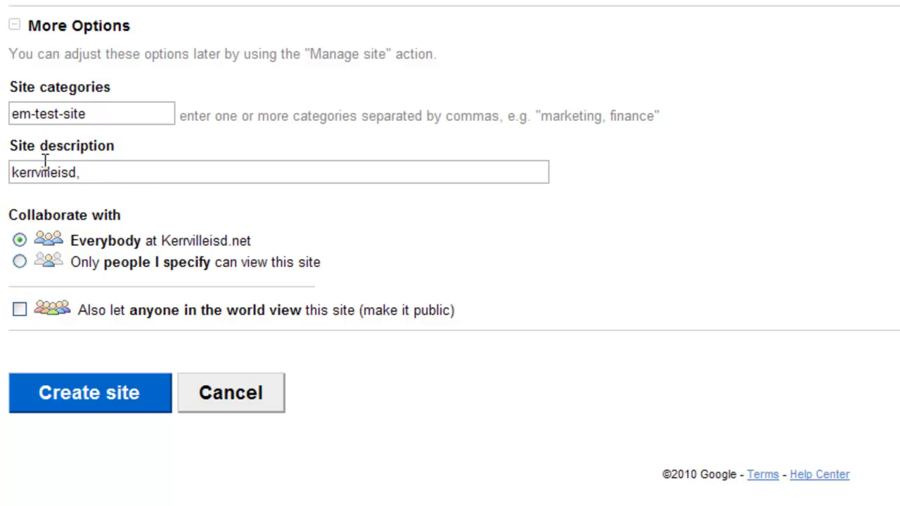
{"action": "key", "text": "BackSpace"}
{"action": "key", "text": "BackSpace"}
{"action": "key", "text": "BackSpace"}
{"action": "key", "text": "BackSpace"}
{"action": "key", "text": "BackSpace"}
{"action": "key", "text": "BackSpace"}
{"action": "key", "text": "BackSpace"}
{"action": "key", "text": "BackSpace"}
{"action": "key", "text": "BackSpace"}
{"action": "key", "text": "BackSpace"}
{"action": "key", "text": "BackSpace"}
{"action": "key", "text": "BackSpace"}
{"action": "key", "text": "BackSpace"}
{"action": "key", "text": "BackSpace"}
{"action": "type", "text": "testsite"}
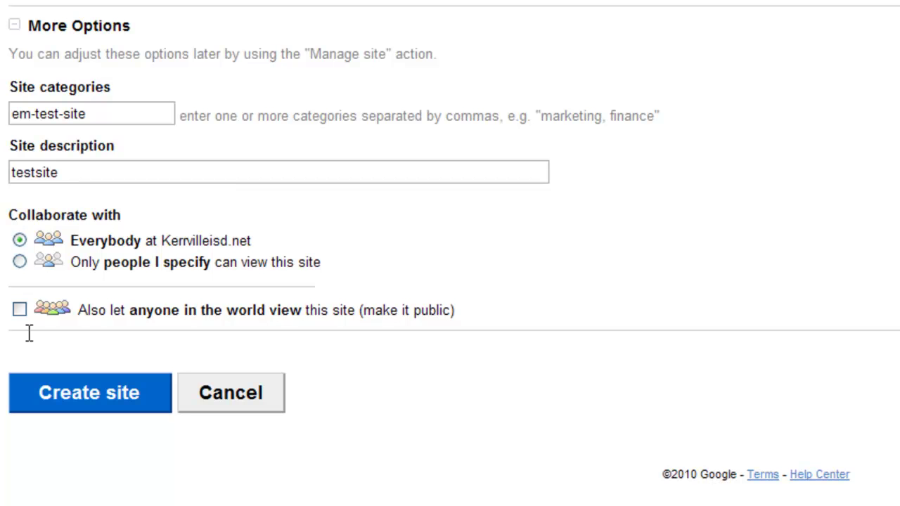
{"action": "left_click", "coordinate": [20, 309]}
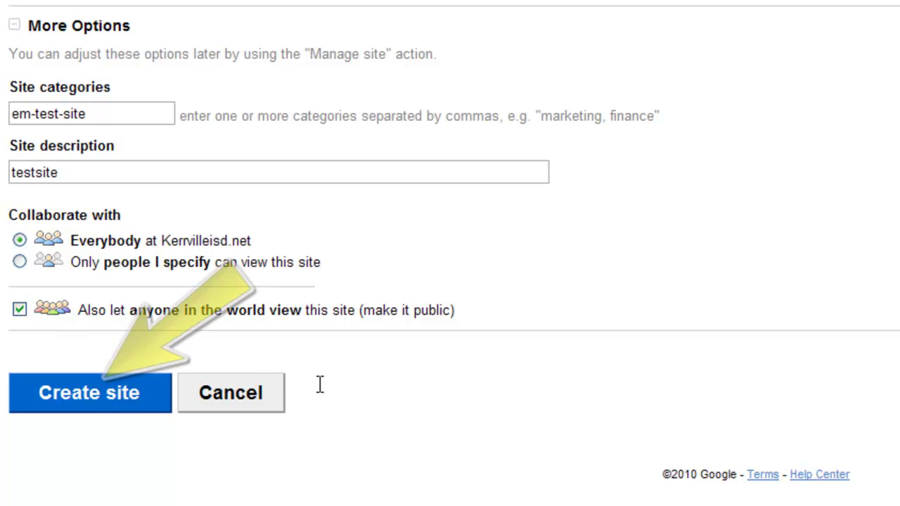
- Create em-test-site, open it from My sites, and view its Class Calendar and Forms and Docs pages
{"action": "left_click", "coordinate": [99, 394]}
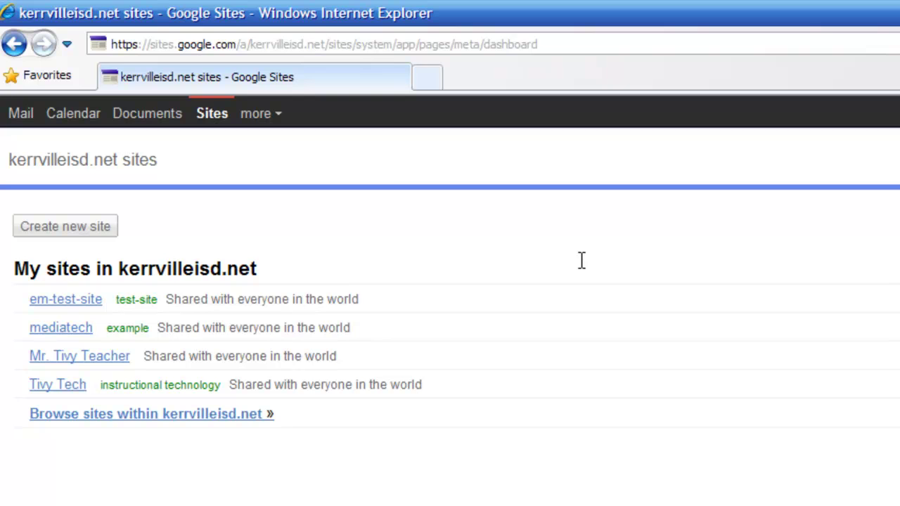
{"action": "left_click", "coordinate": [72, 359]}
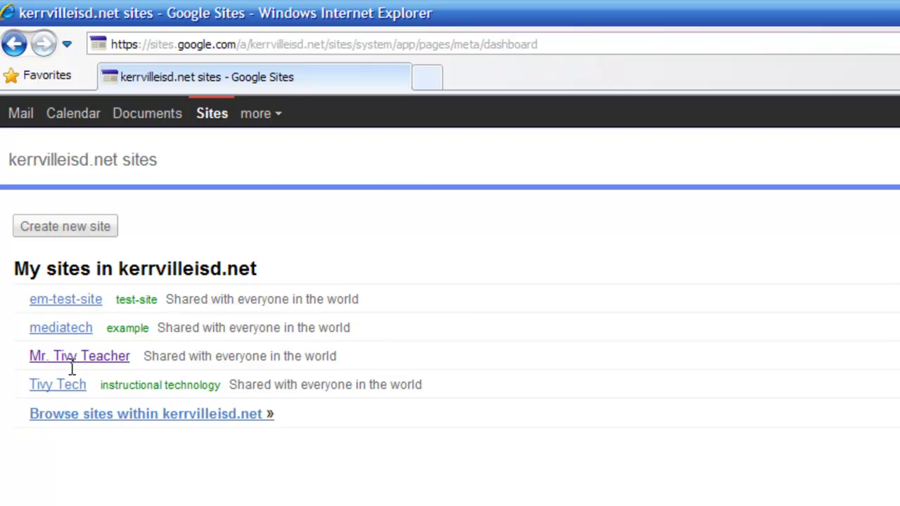
{"action": "left_click", "coordinate": [70, 301]}
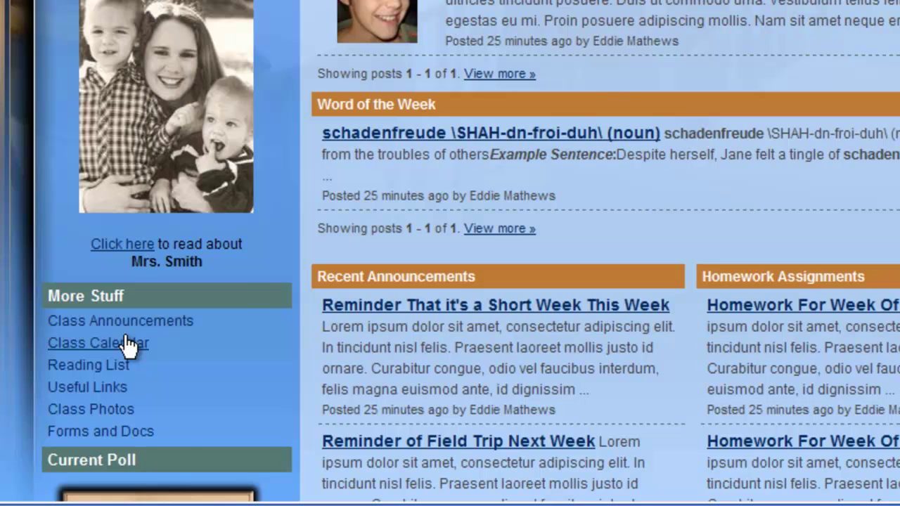
{"action": "left_click", "coordinate": [129, 345]}
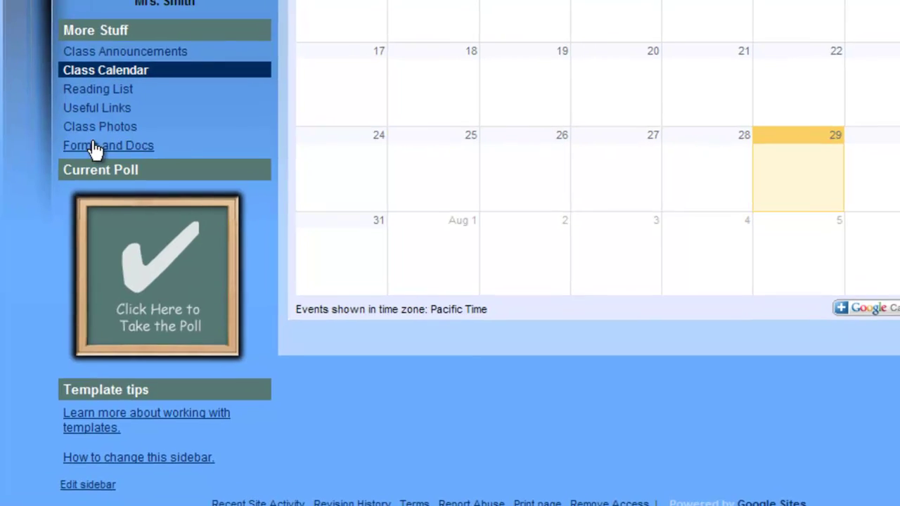
{"action": "left_click", "coordinate": [94, 144]}
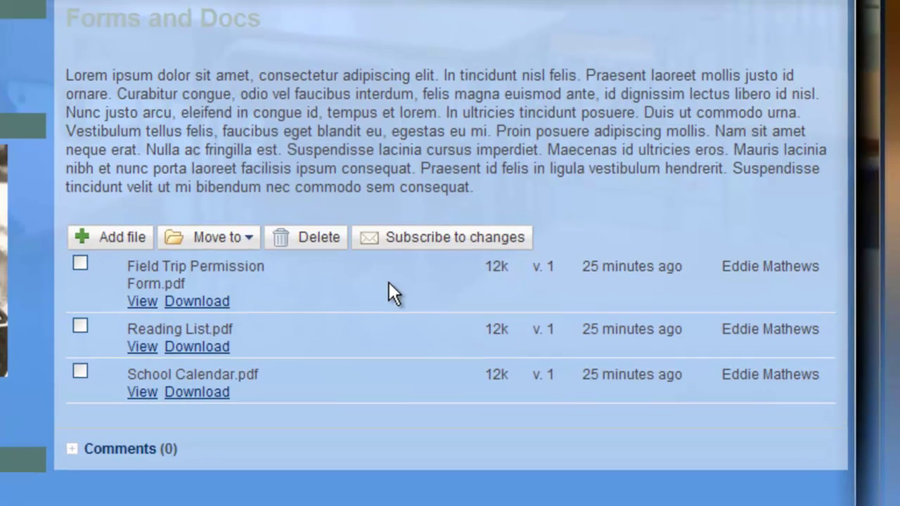